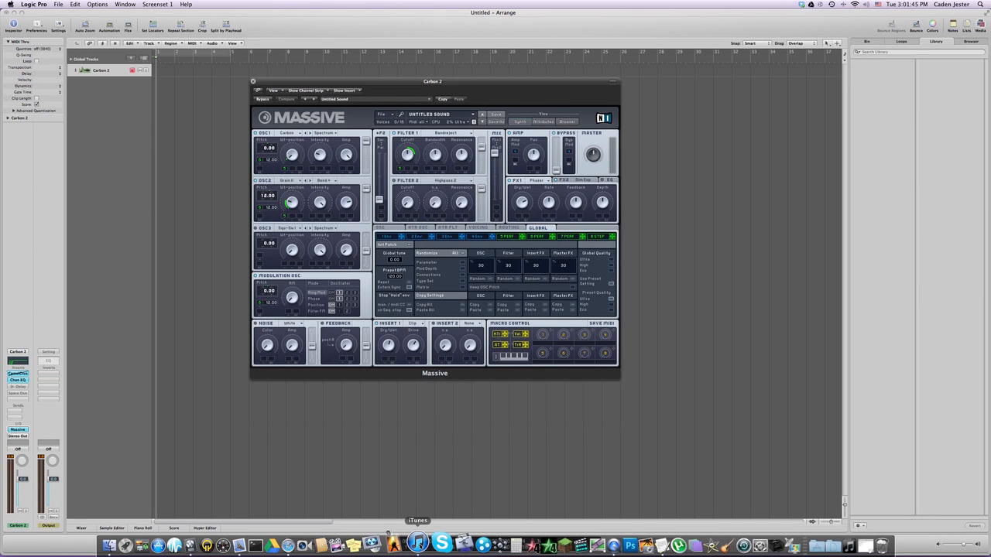
- Switch to iTunes, play a section of Carbon (Bonus Track), pause it, and return to Logic Pro
click(417, 544)
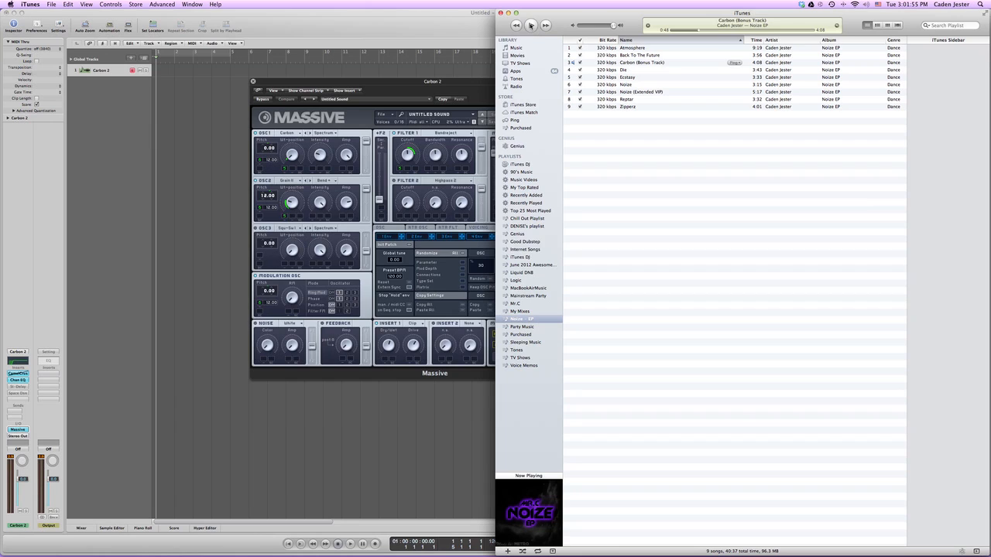
click(531, 26)
click(531, 25)
click(333, 450)
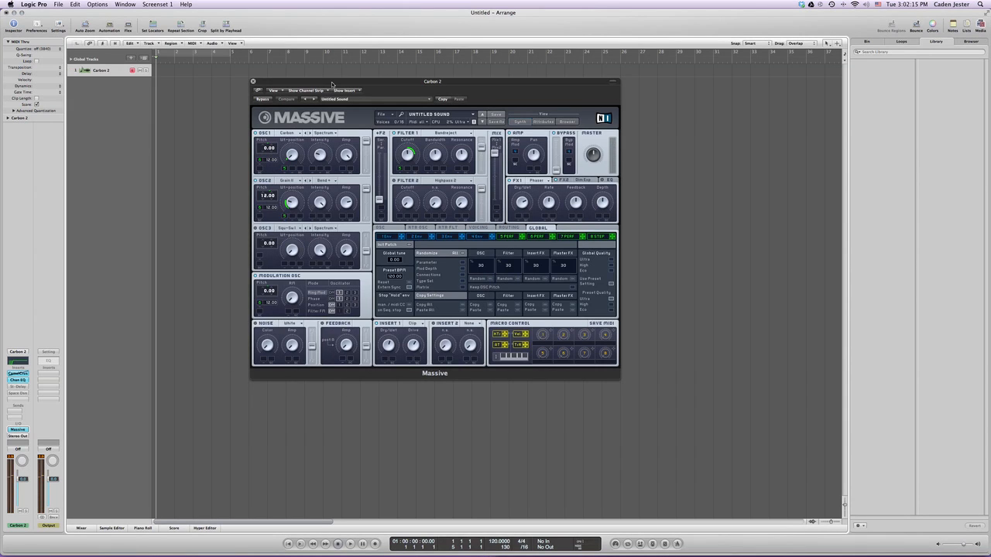
- Review the settings of oscillators 1 and 2 in Massive and set the modulation oscillator's mode to Phase
drag(332, 81, 333, 99)
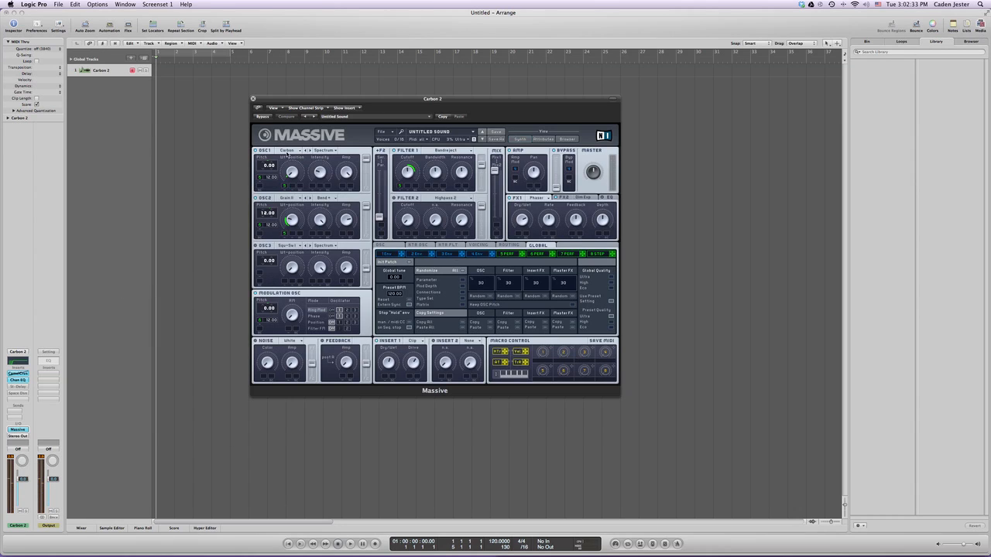
mouse_move(292, 177)
mouse_down()
mouse_move(292, 185)
mouse_move(292, 177)
mouse_up()
click(288, 200)
click(382, 240)
click(314, 316)
- Inspect the available Filter 1 types and the filter mix level
click(448, 153)
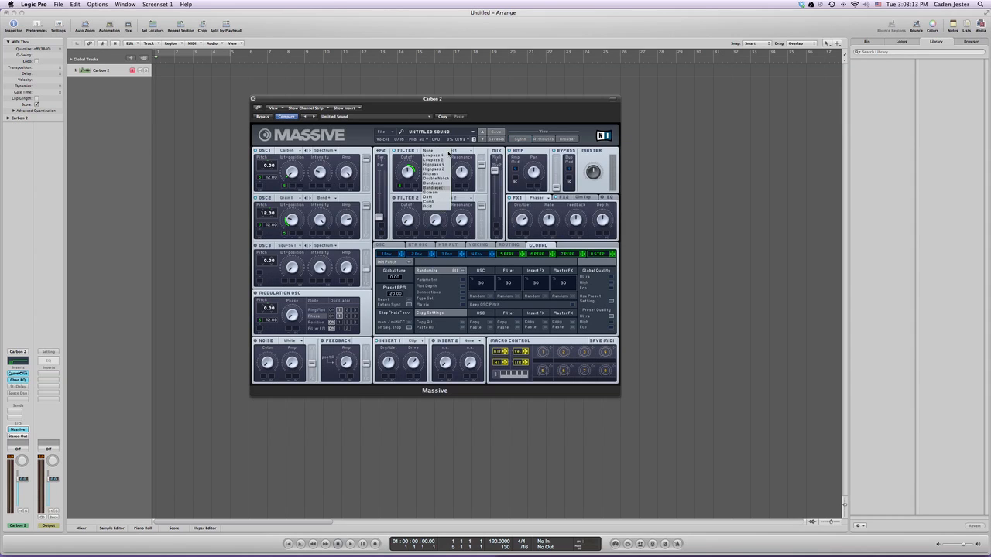
click(424, 164)
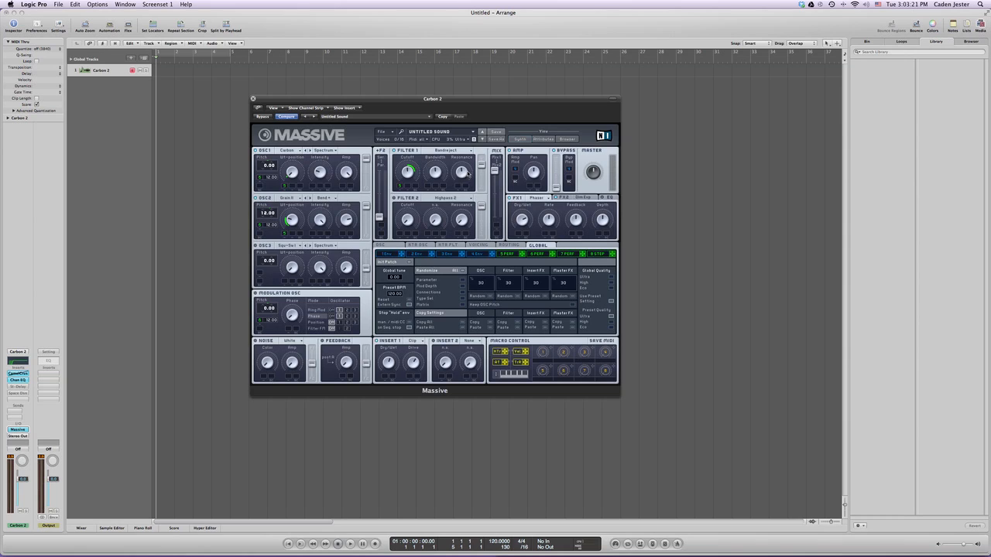
mouse_move(498, 175)
mouse_down()
mouse_move(497, 185)
mouse_move(494, 164)
mouse_up()
- Show the FX2 Dimension Expander parameters and choose Hardclipper as the Insert 1 effect
click(566, 199)
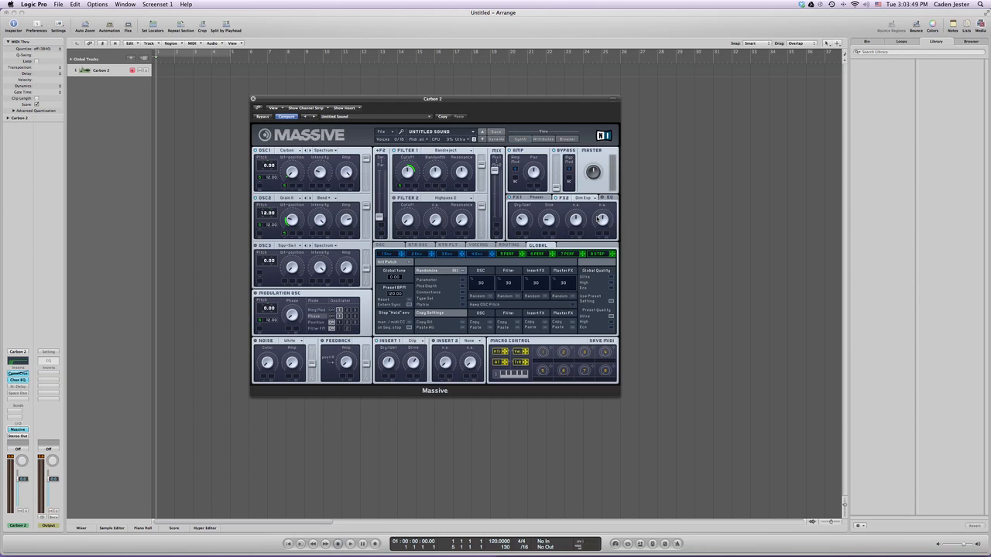
click(413, 341)
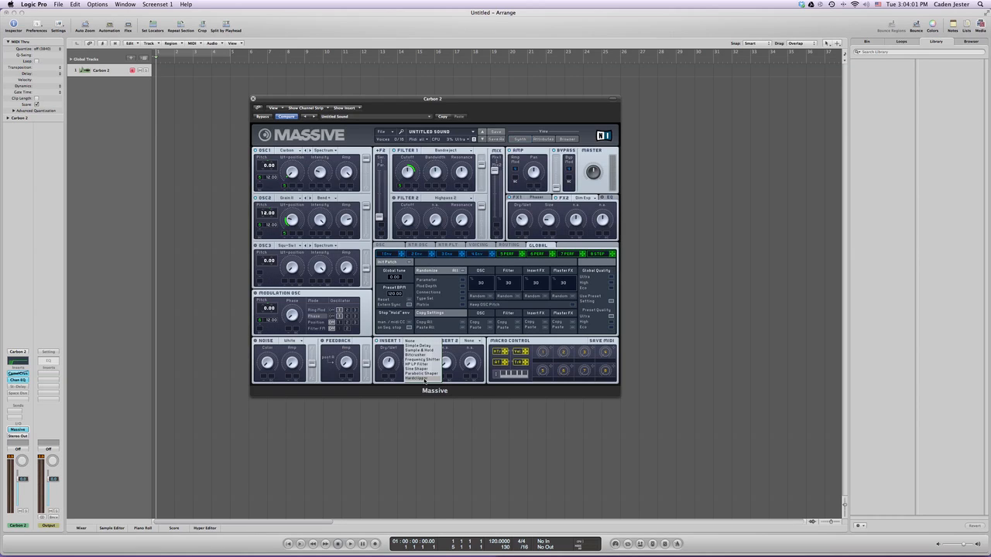
click(424, 380)
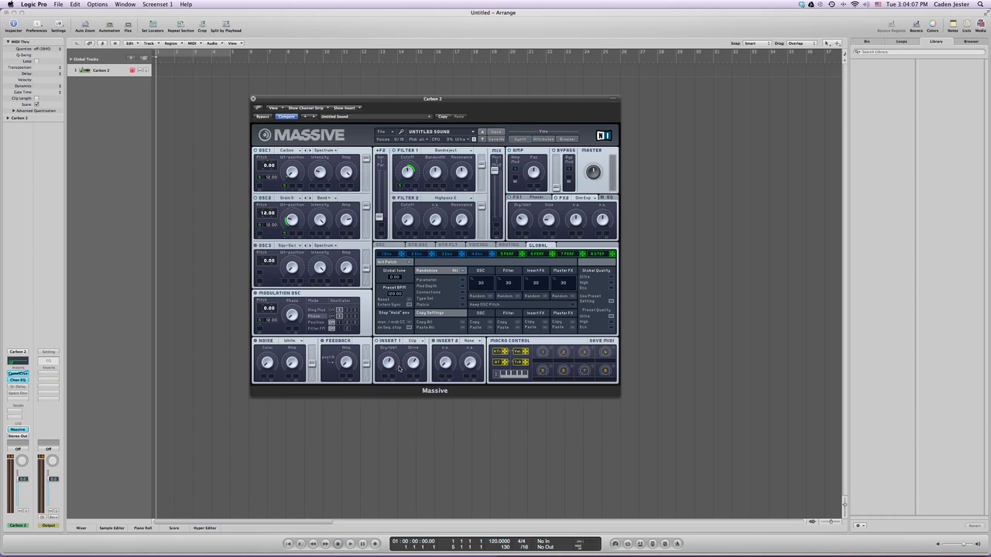
drag(391, 104, 392, 111)
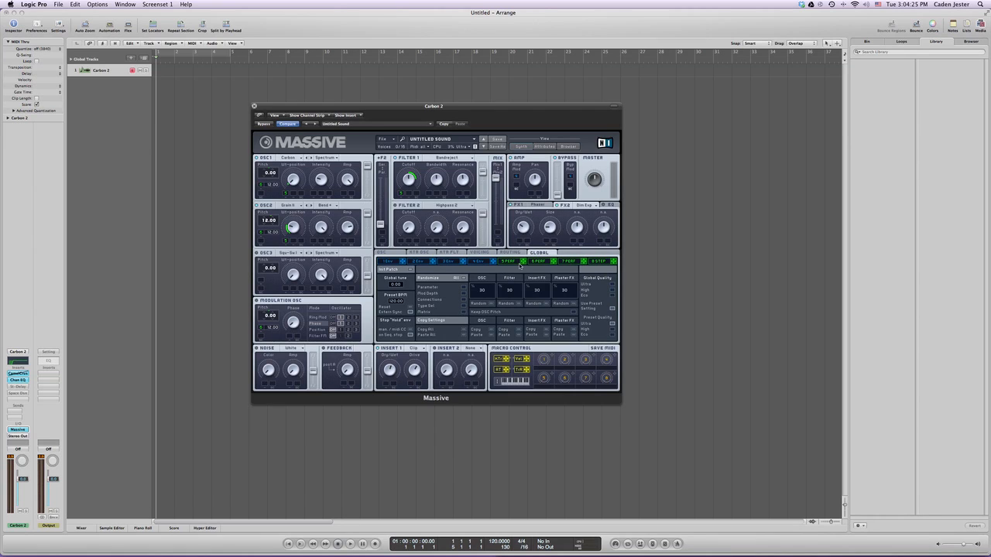
- Open modulator 5, switch its type to LFO and back to Performer, and view its available load curves
click(504, 263)
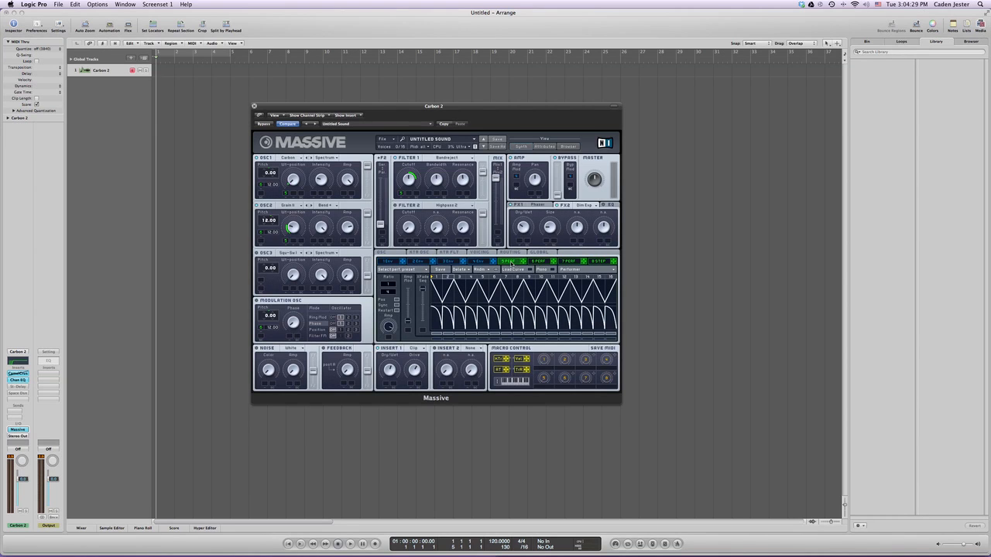
click(565, 270)
click(563, 271)
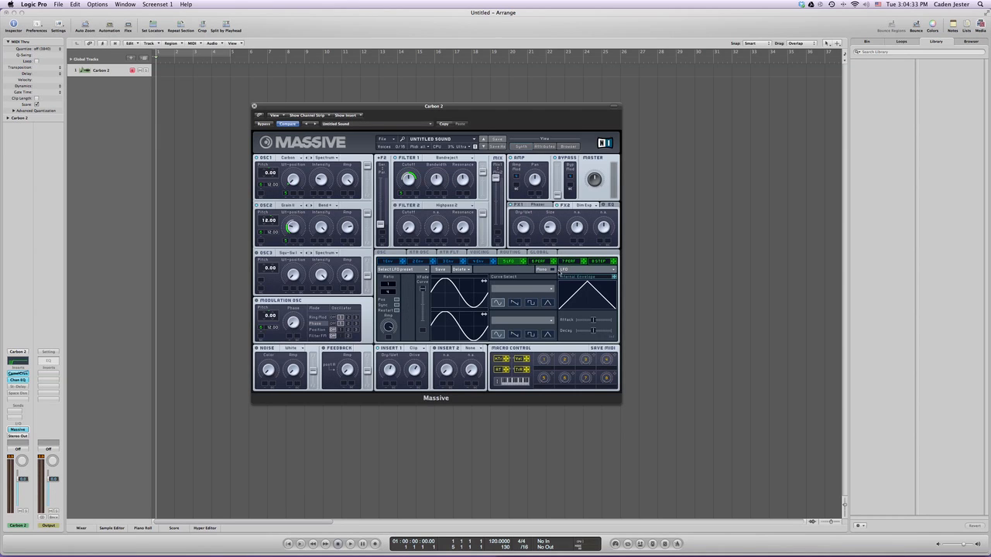
click(564, 269)
click(569, 274)
click(521, 270)
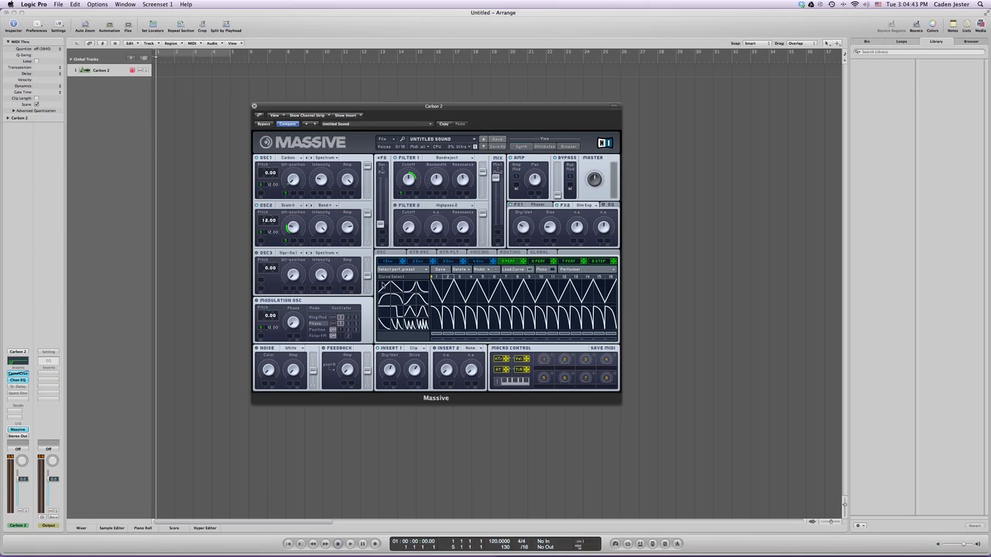
click(519, 269)
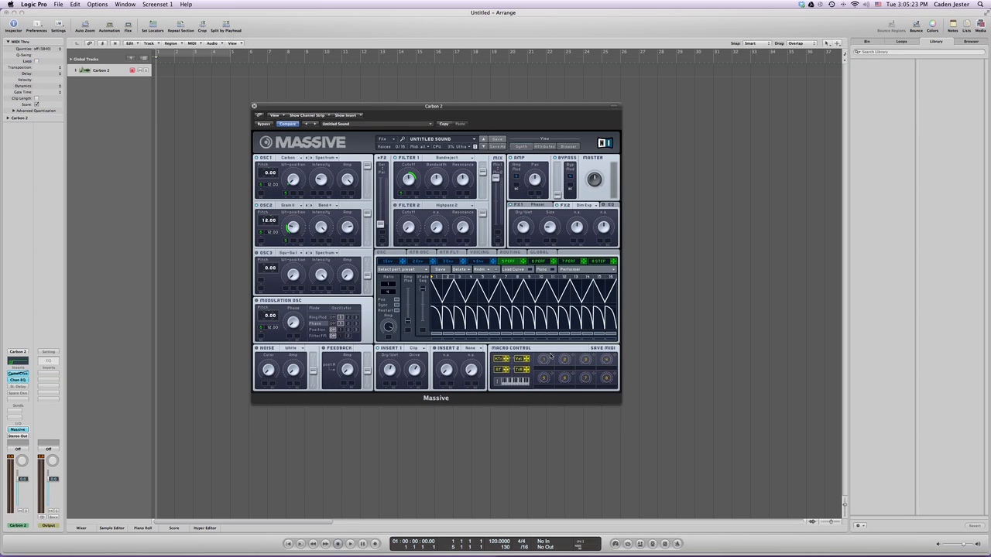
- Show the EQ parameters and open modulator 6 with Performer selected as its type
click(611, 206)
click(544, 269)
click(574, 270)
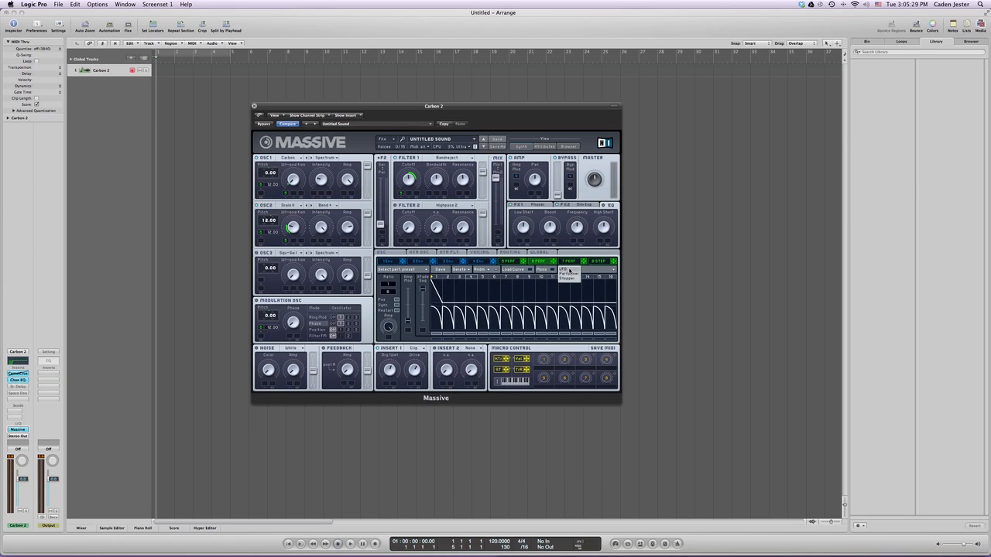
click(570, 275)
- Select the falling ramp curve for modulator 6 and try to assign the modulator to oscillator 1
click(513, 270)
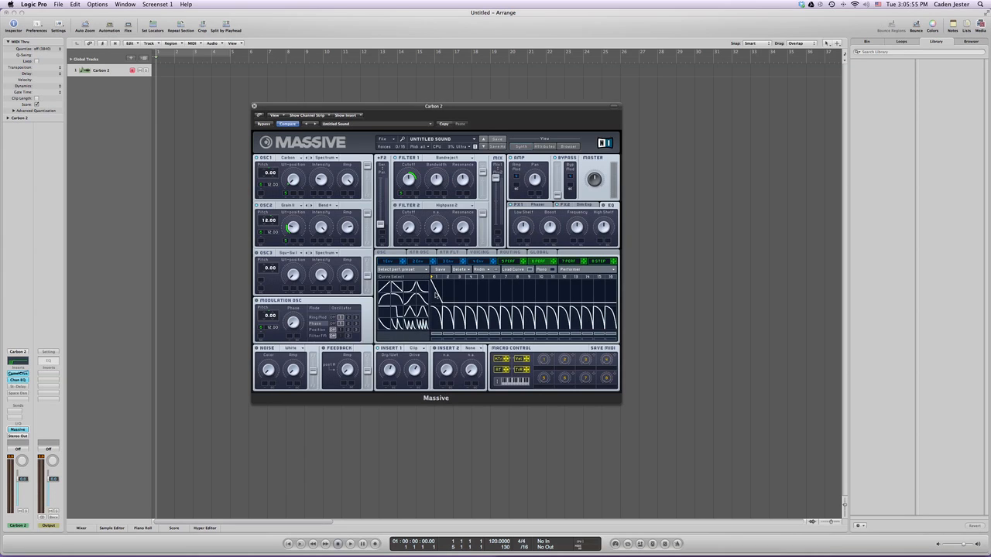
click(392, 288)
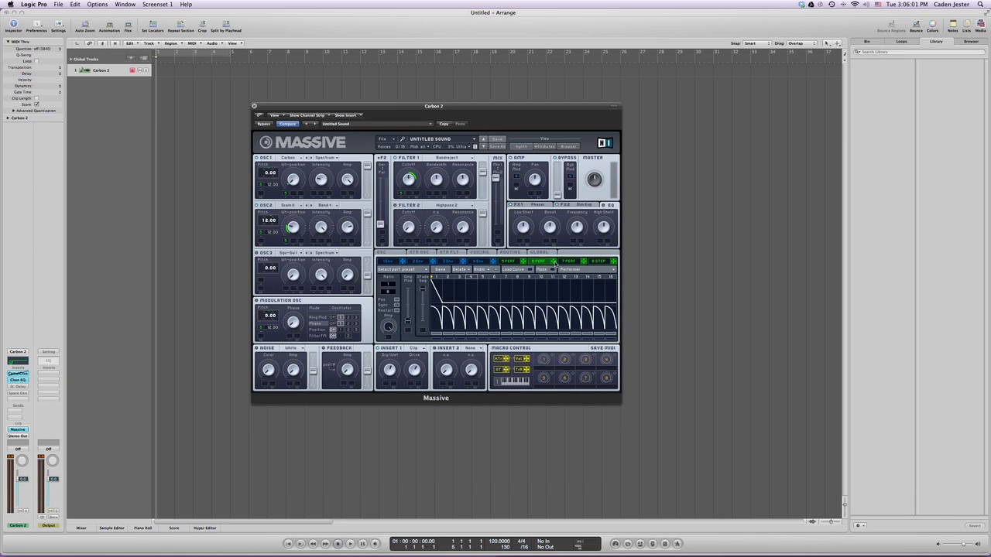
drag(555, 263, 270, 177)
- In the track's Channel EQ, toggle the low-cut band off and on, set its frequency to 134 Hz, and close the EQ
click(23, 381)
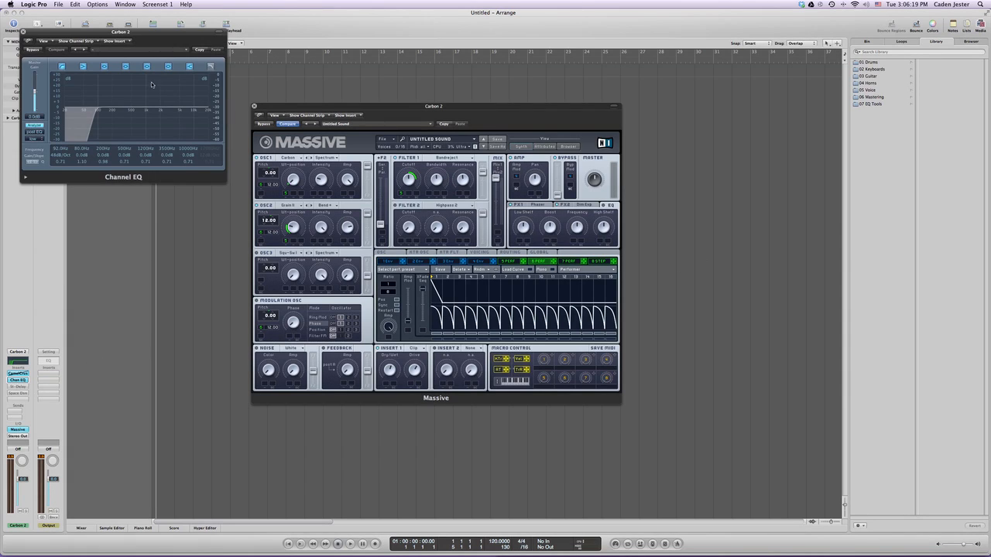
drag(176, 37, 191, 143)
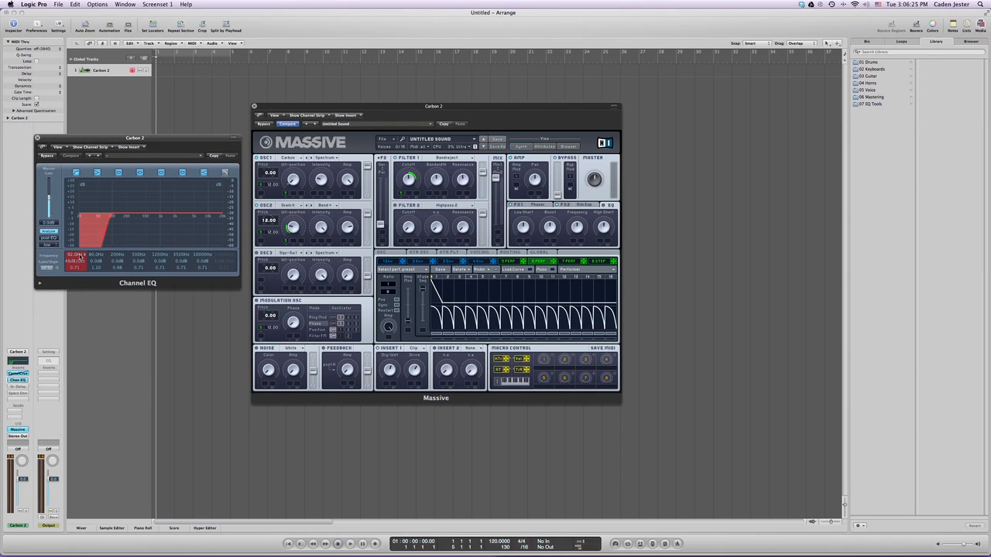
click(76, 172)
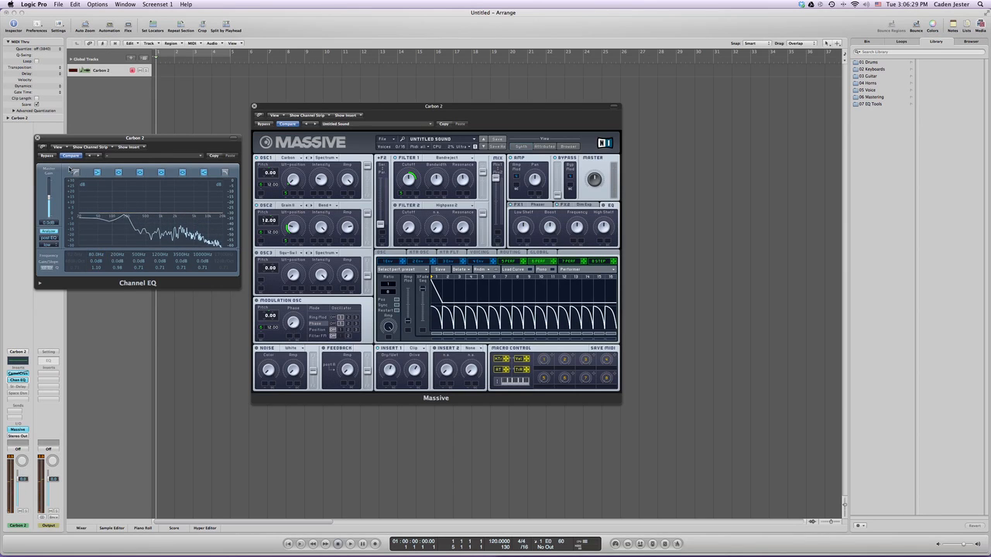
click(76, 172)
drag(78, 255, 79, 244)
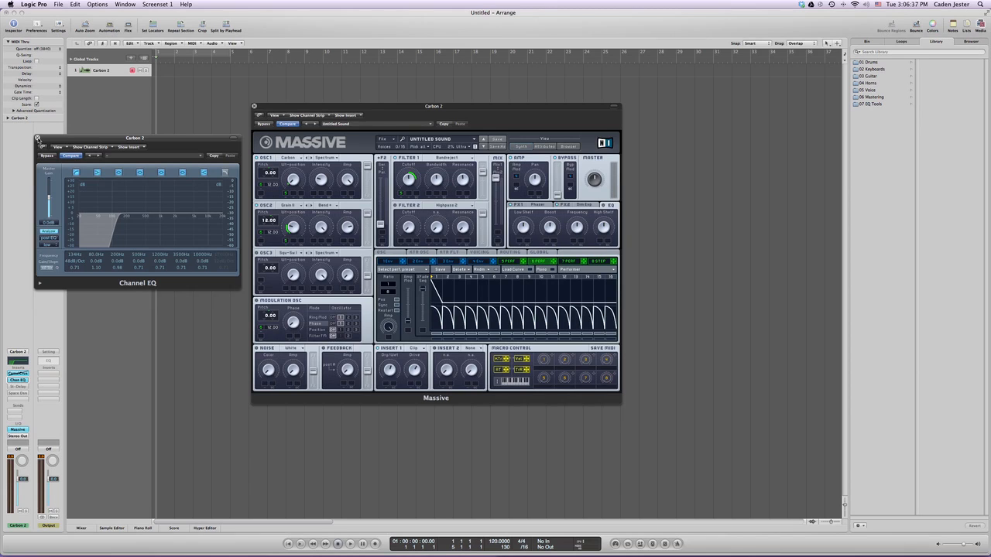
click(37, 138)
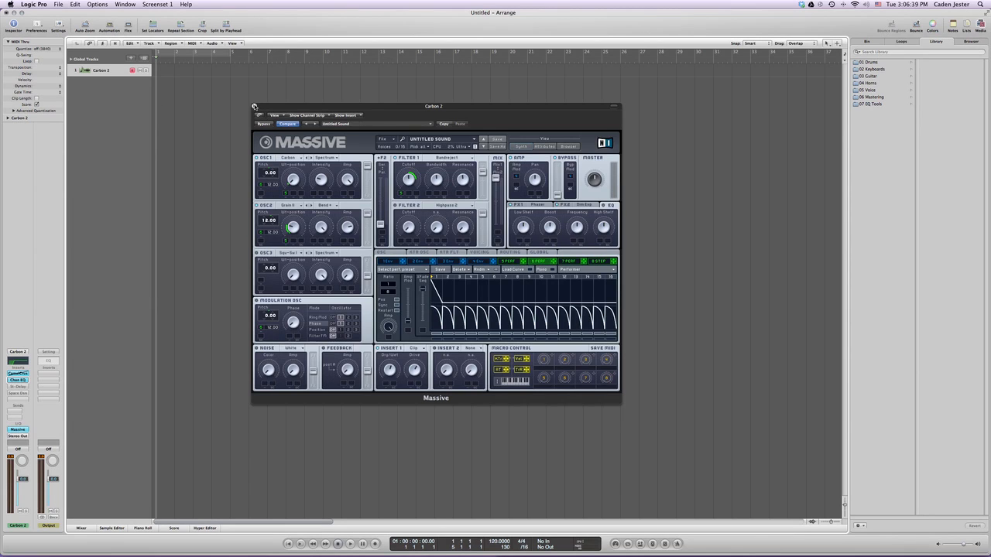
- Close the Massive window and resume playback of Carbon (Bonus Track) in iTunes
click(254, 105)
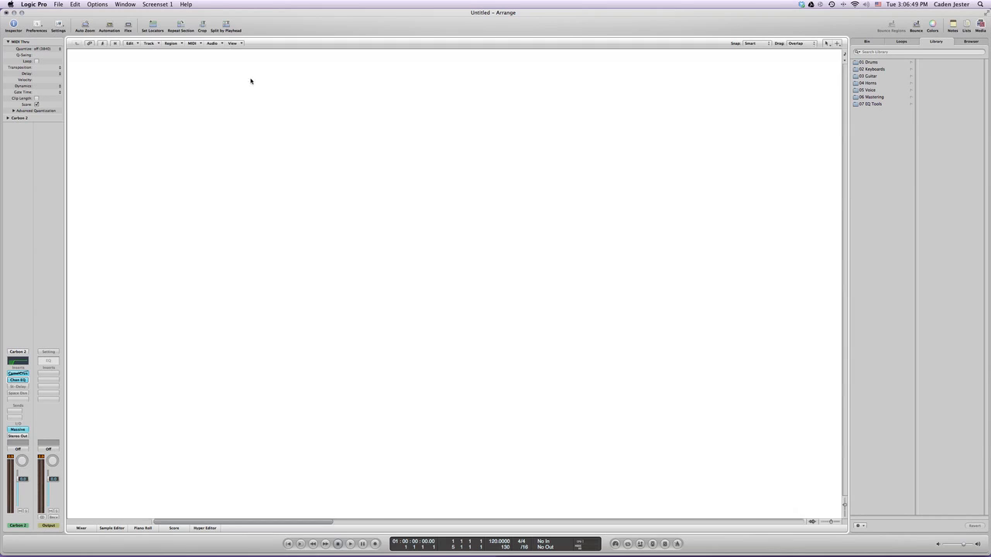
mouse_move(250, 77)
mouse_down()
mouse_move(401, 142)
mouse_move(383, 145)
mouse_move(379, 169)
mouse_up()
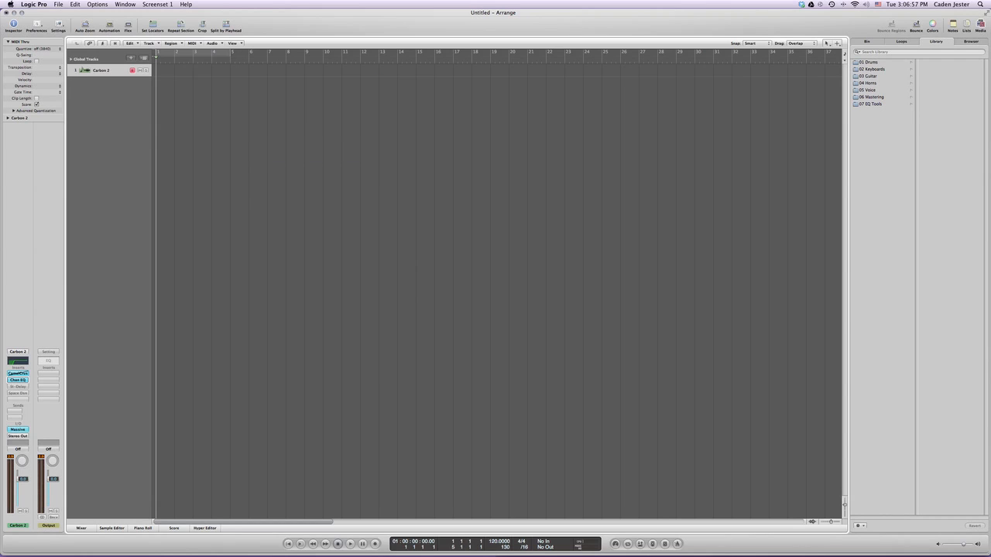
mouse_move(434, 551)
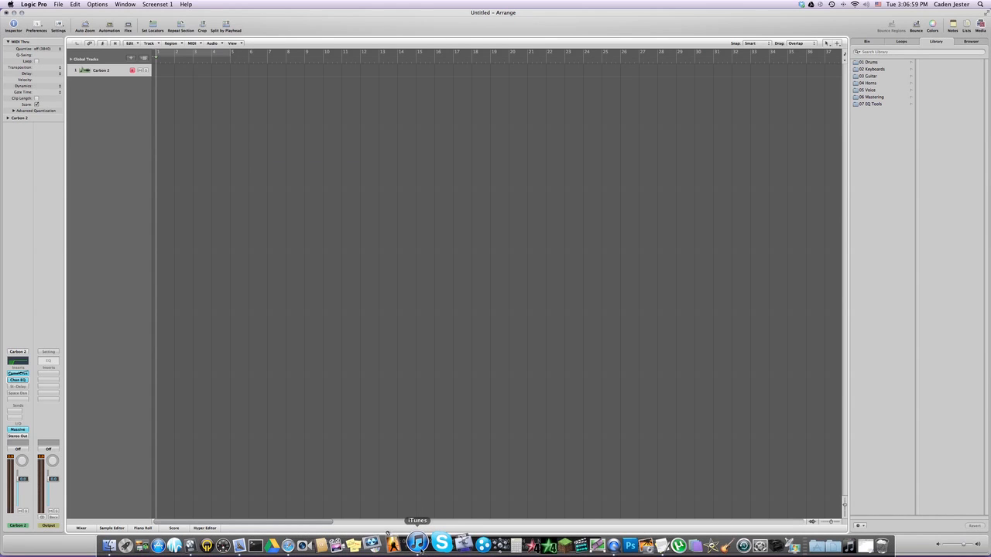
click(417, 543)
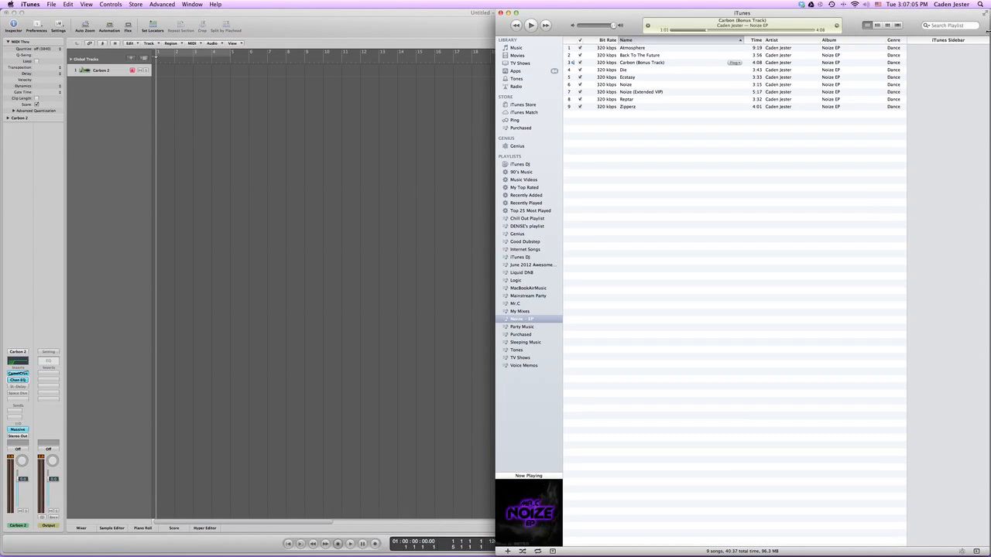
drag(988, 32, 989, 33)
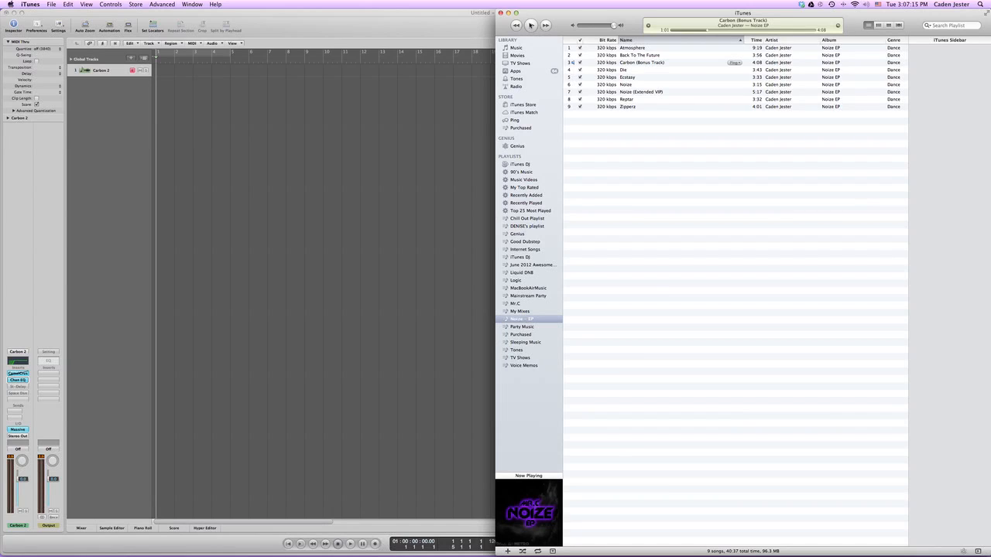
click(531, 25)
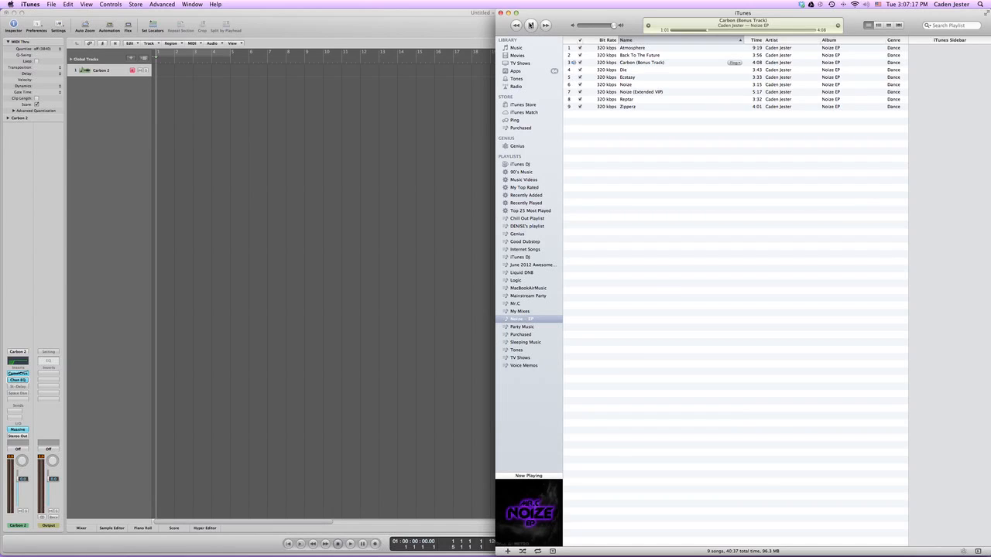